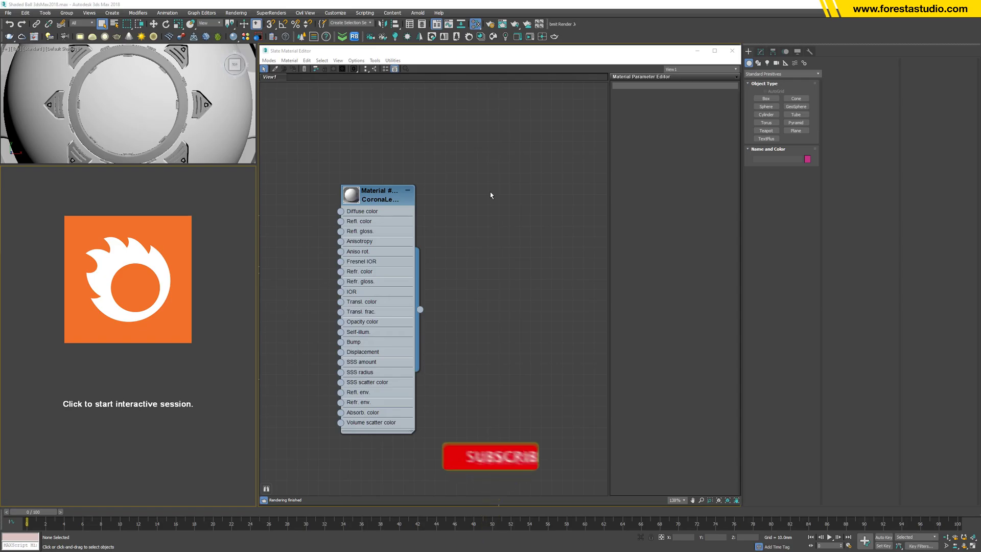
- Start Corona ActiveShade rendering of the shader ball and enlarge the upper viewport
{"action": "left_click", "coordinate": [173, 268]}
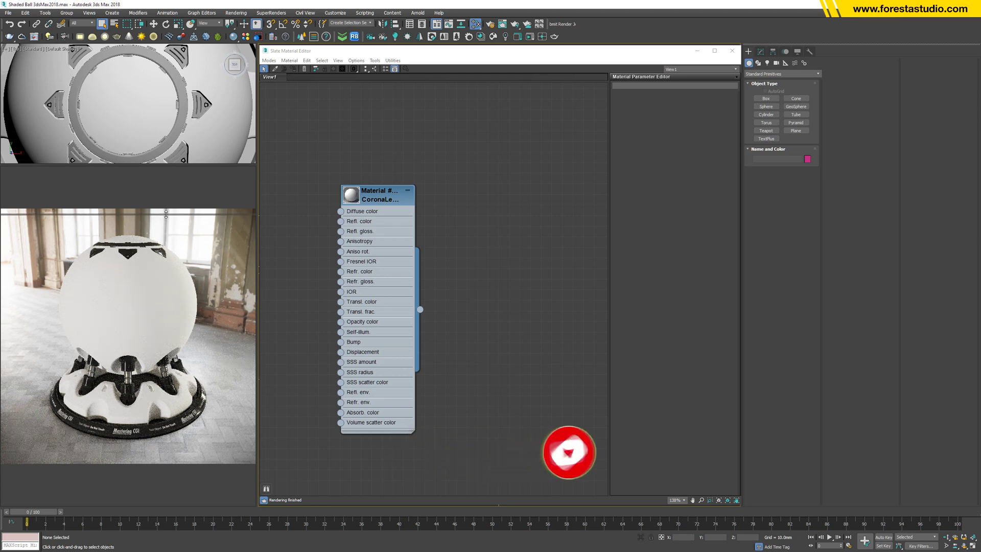
{"action": "left_click_drag", "start_coordinate": [168, 165], "coordinate": [168, 250]}
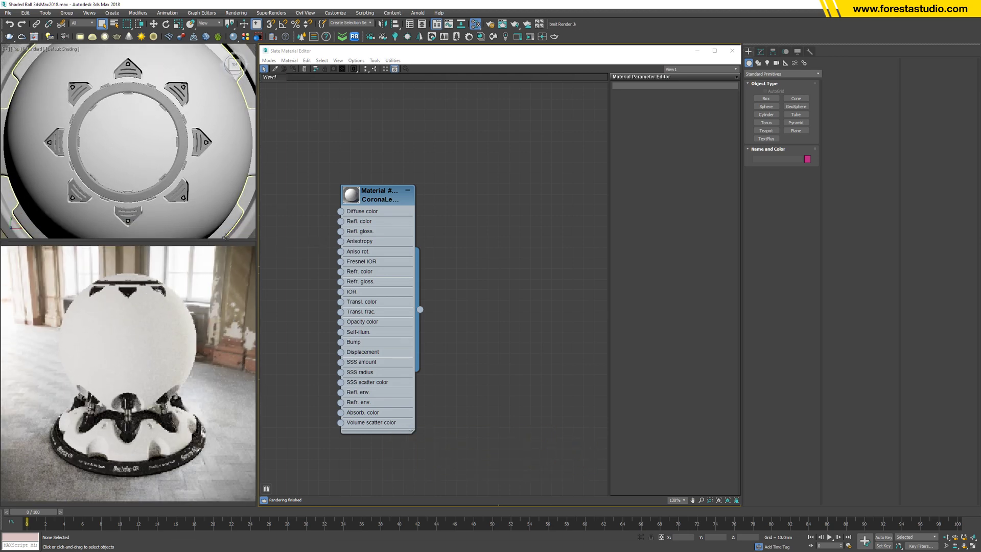
- Replace the Corona Legacy material node with a CoronaPhysicalMtl and show its parameters
{"action": "right_click", "coordinate": [373, 196]}
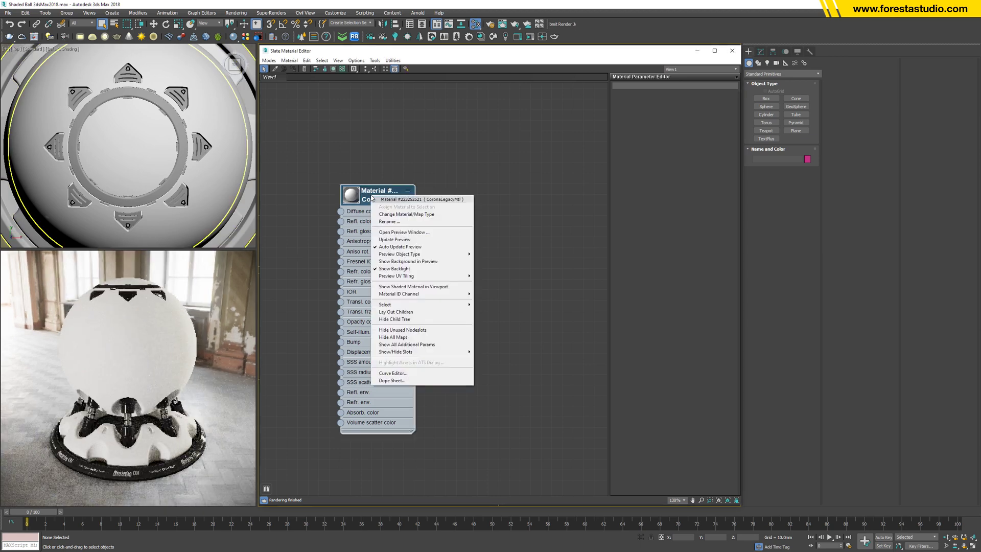
{"action": "left_click", "coordinate": [406, 214]}
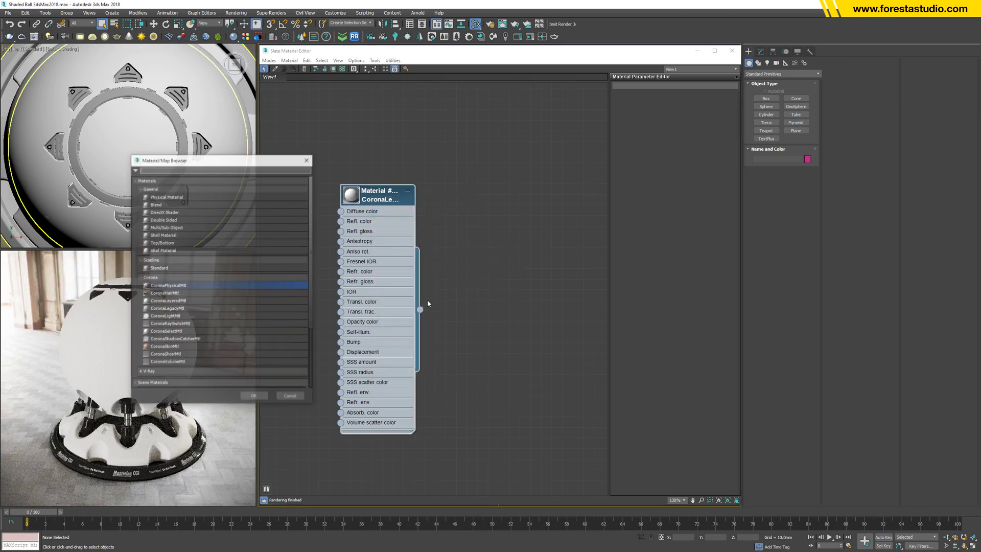
{"action": "double_click", "coordinate": [181, 285]}
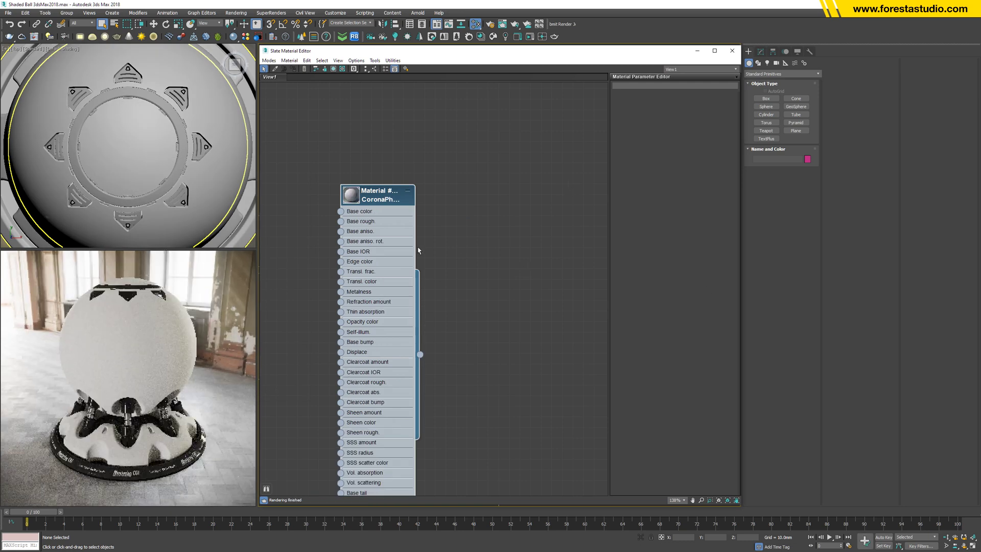
{"action": "double_click", "coordinate": [368, 192]}
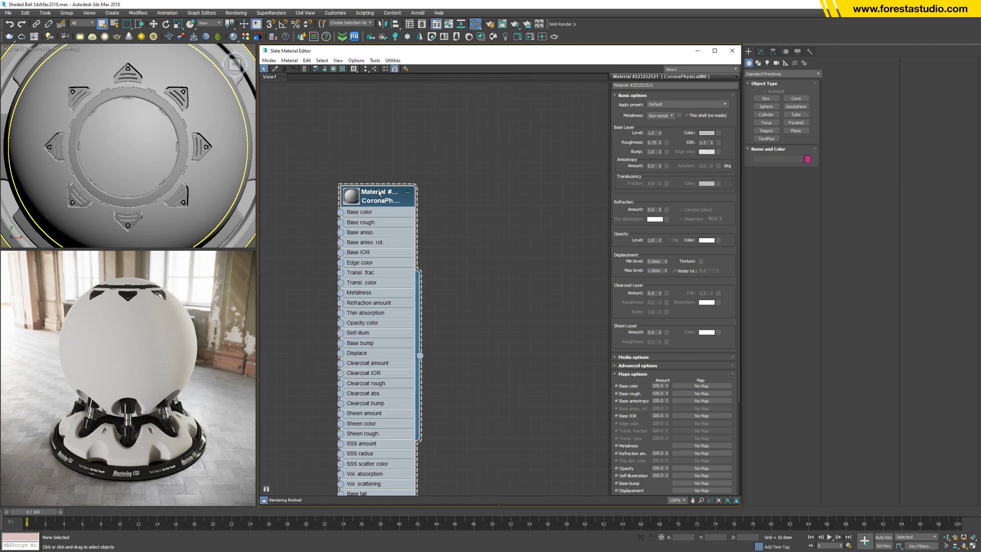
- Apply the Aluminium rough preset from Basic options and recentre the Slate view
{"action": "left_click", "coordinate": [703, 105]}
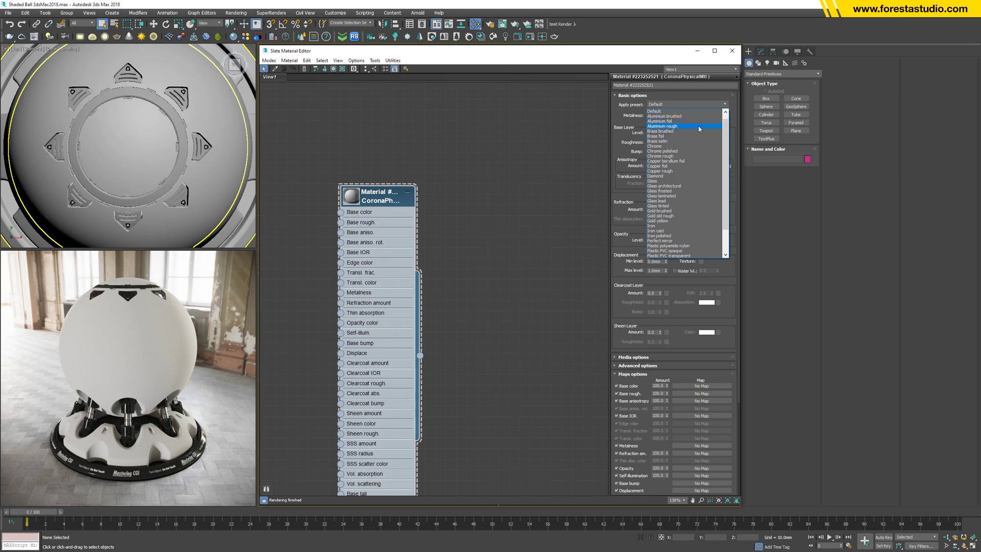
{"action": "left_click", "coordinate": [698, 127]}
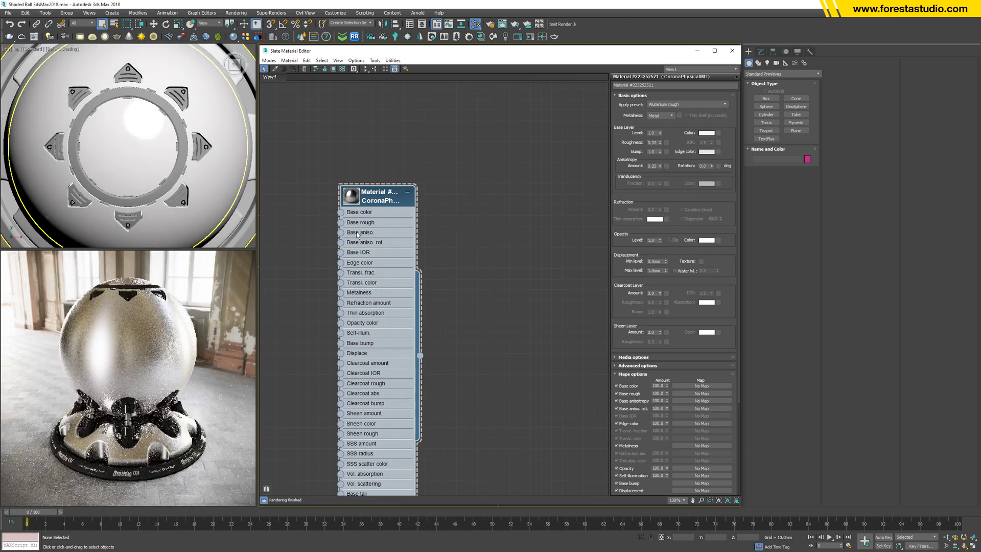
{"action": "middle_click_drag", "start_coordinate": [366, 275], "coordinate": [426, 260]}
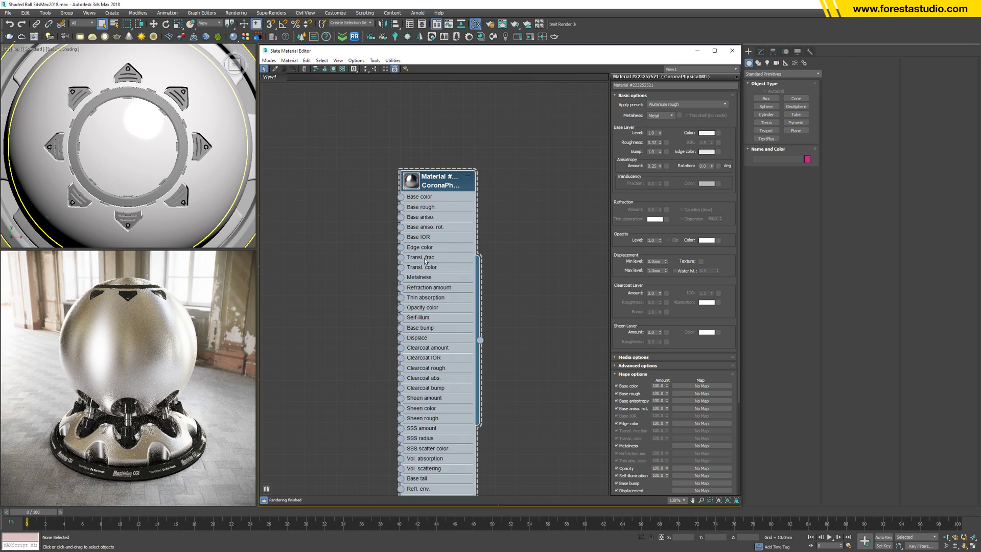
- Set the Base Layer Color to a muted, greyish dark blue via Hue, Sat and Value
{"action": "left_click", "coordinate": [706, 133]}
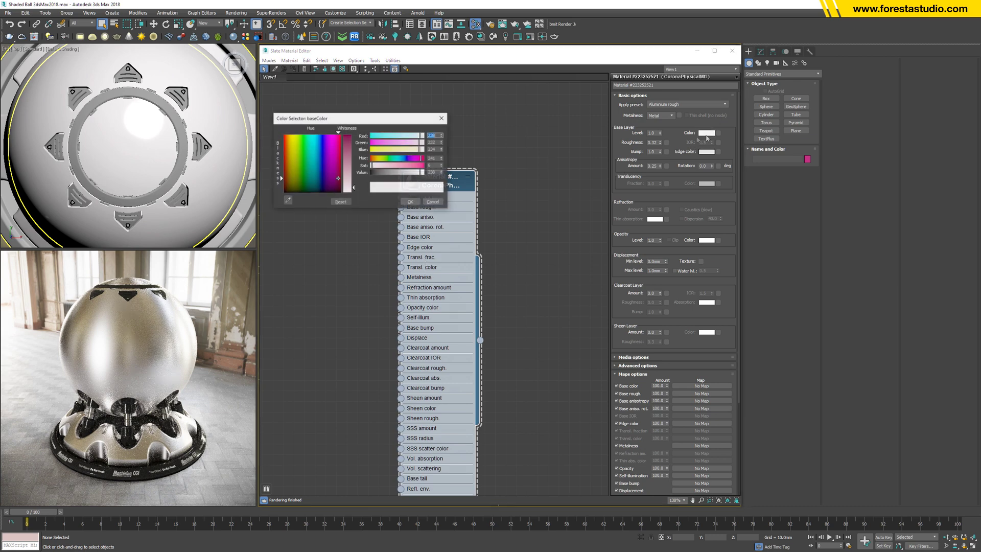
{"action": "left_click", "coordinate": [407, 160]}
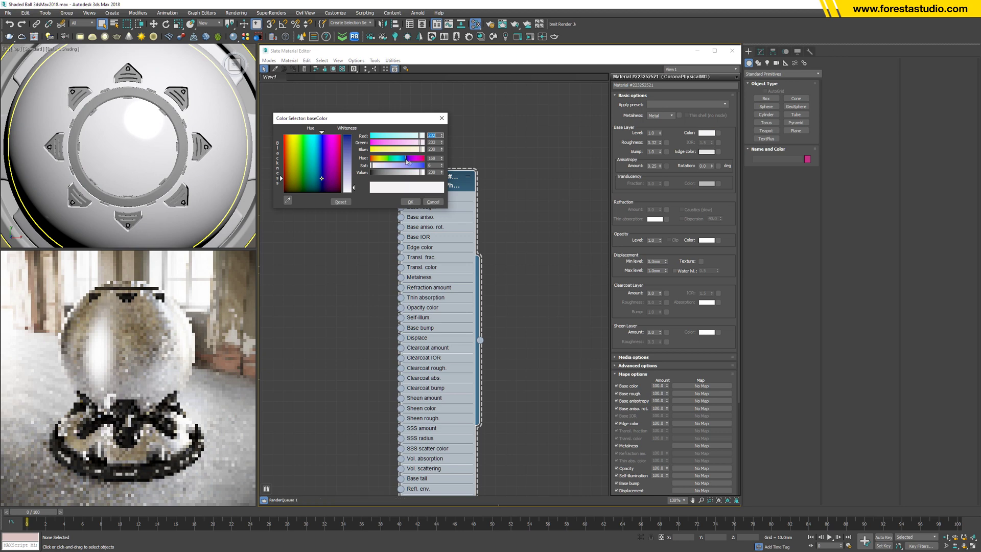
{"action": "mouse_move", "coordinate": [407, 164]}
{"action": "left_mouse_down"}
{"action": "mouse_move", "coordinate": [424, 164]}
{"action": "mouse_move", "coordinate": [380, 174]}
{"action": "mouse_move", "coordinate": [415, 175]}
{"action": "left_mouse_up"}
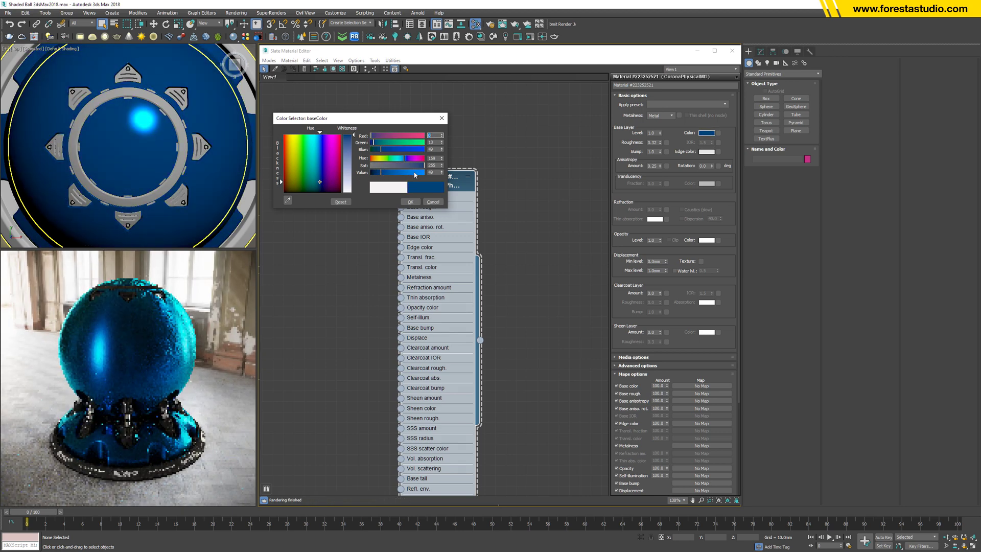
{"action": "left_click_drag", "start_coordinate": [418, 168], "coordinate": [413, 165]}
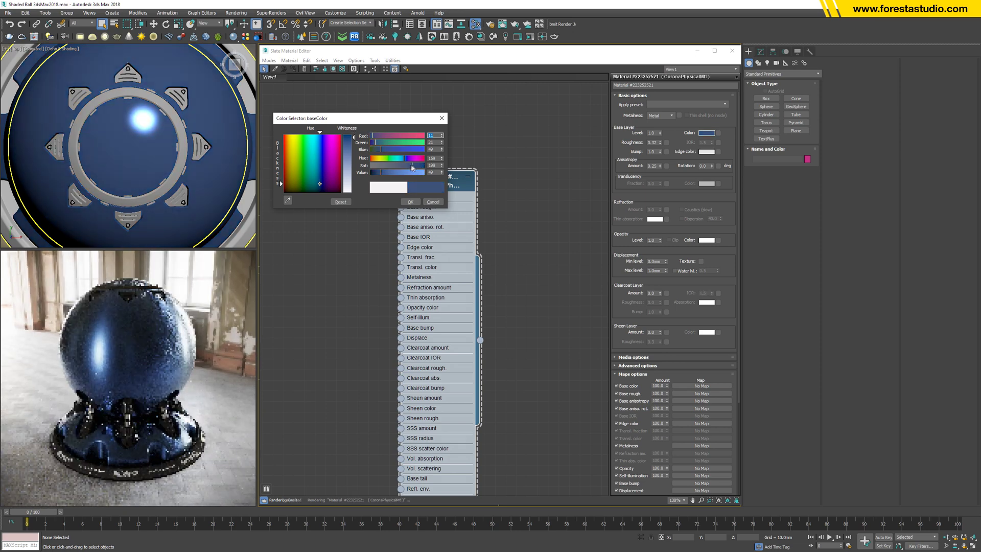
{"action": "left_click", "coordinate": [411, 203]}
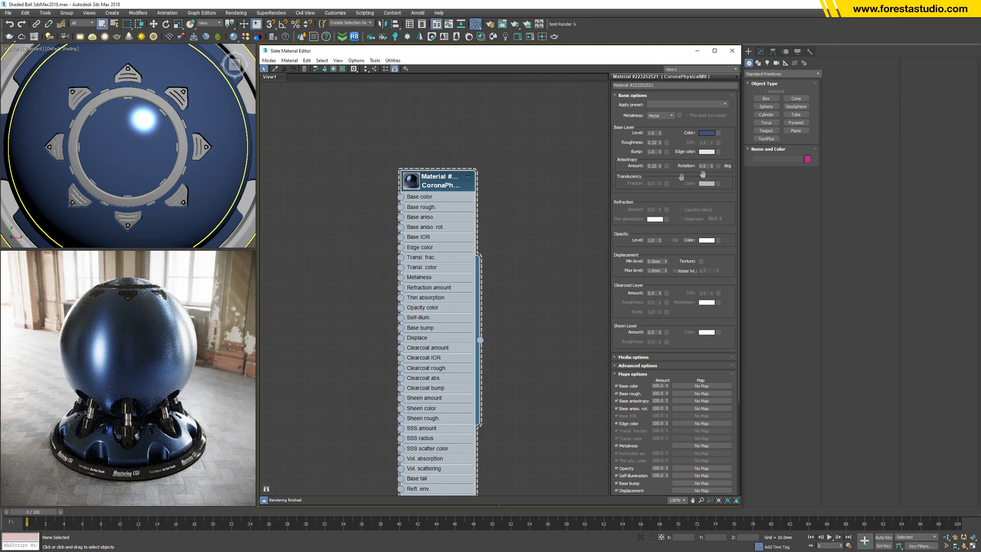
{"action": "left_click", "coordinate": [705, 151]}
- Discard the trial edge colour and copy the dark blue Base Color onto Edge color
{"action": "left_click_drag", "start_coordinate": [350, 180], "coordinate": [350, 137]}
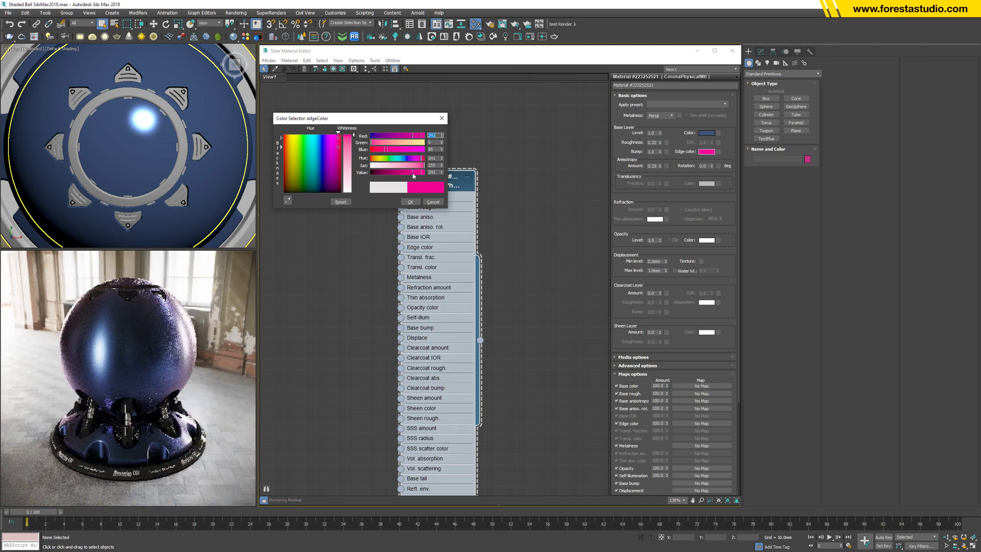
{"action": "left_click_drag", "start_coordinate": [420, 158], "coordinate": [402, 159]}
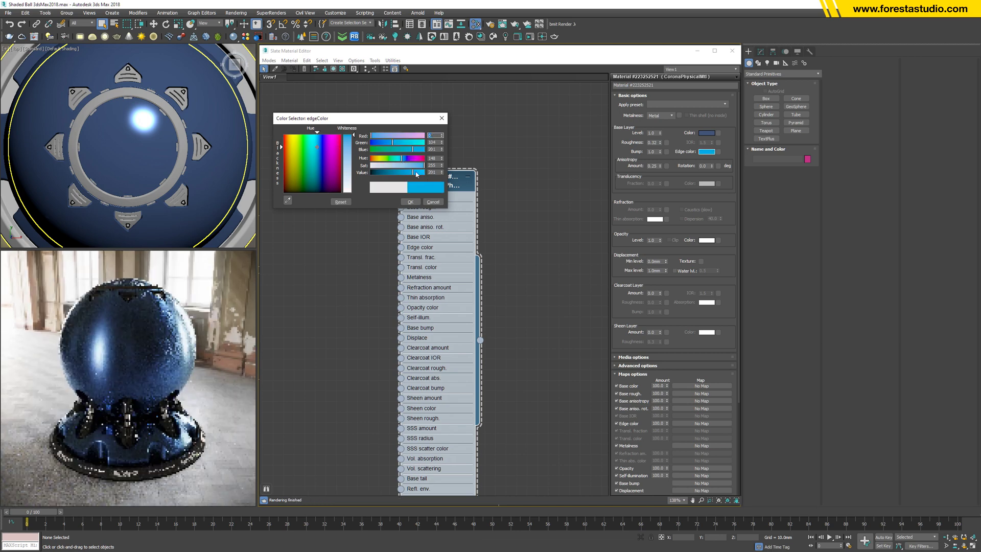
{"action": "left_click", "coordinate": [434, 201]}
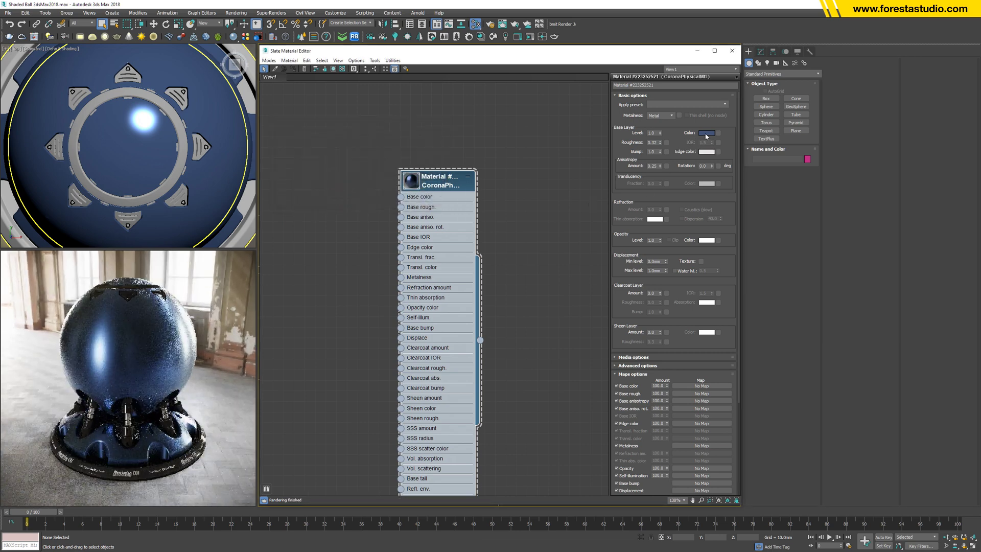
{"action": "left_click_drag", "start_coordinate": [706, 153], "coordinate": [705, 152]}
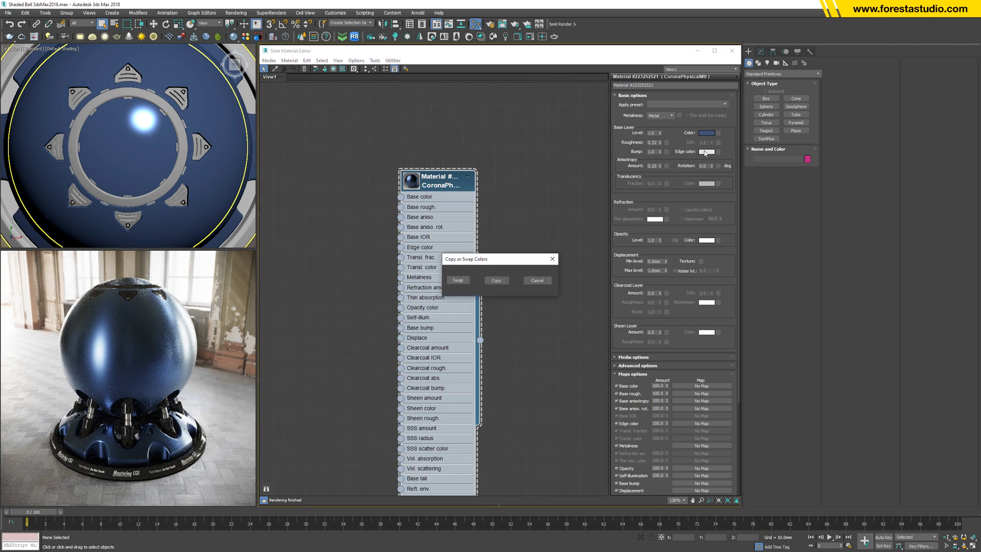
{"action": "left_click", "coordinate": [496, 280]}
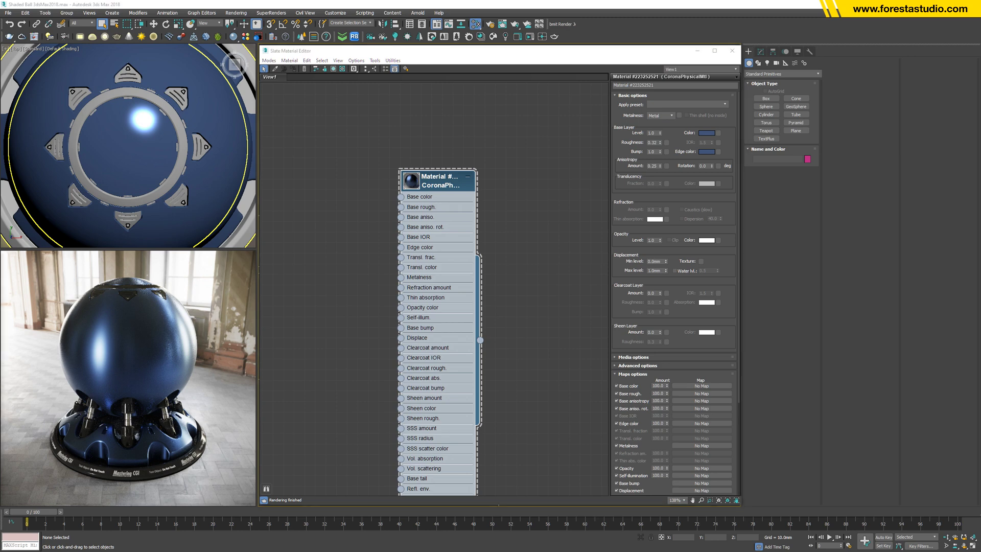
- Add a Bitmap node and route it through a new CoronaColorCorrect map
{"action": "left_click_drag", "start_coordinate": [461, 138], "coordinate": [307, 127]}
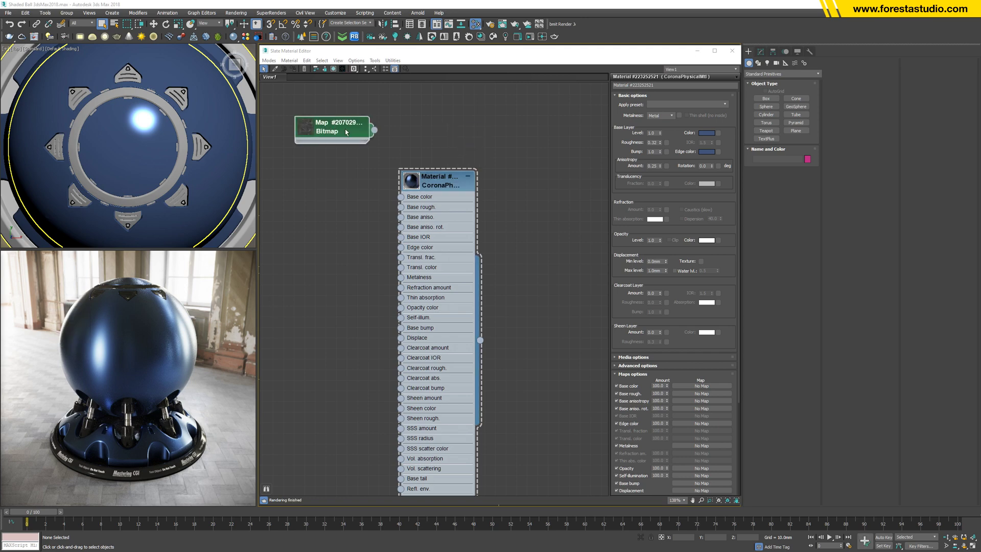
{"action": "left_click_drag", "start_coordinate": [437, 181], "coordinate": [564, 159]}
{"action": "mouse_move", "coordinate": [330, 127]}
{"action": "left_mouse_down"}
{"action": "mouse_move", "coordinate": [308, 190]}
{"action": "mouse_move", "coordinate": [446, 266]}
{"action": "mouse_move", "coordinate": [411, 168]}
{"action": "left_mouse_up"}
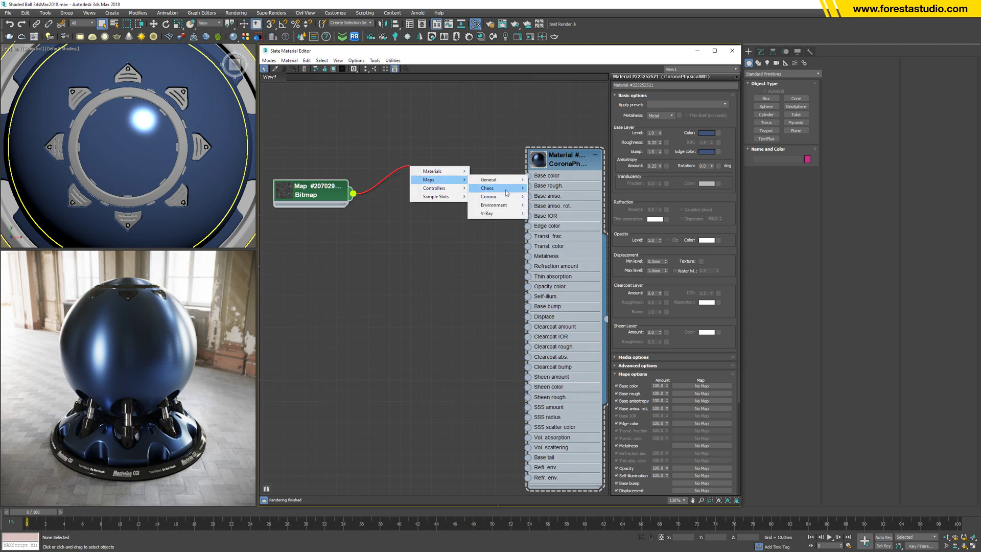
{"action": "mouse_move", "coordinate": [489, 196]}
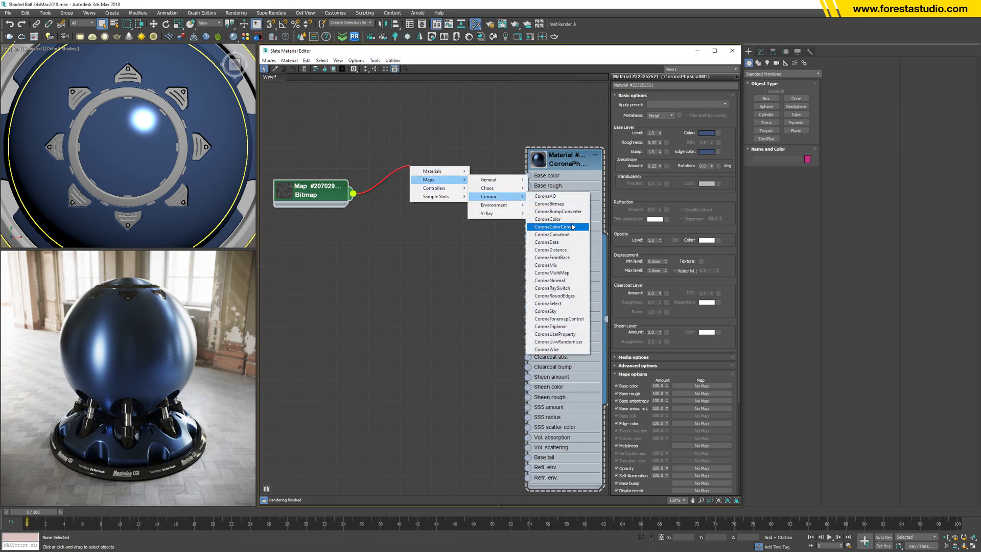
{"action": "left_click", "coordinate": [556, 226]}
{"action": "left_click_drag", "start_coordinate": [411, 170], "coordinate": [528, 186]}
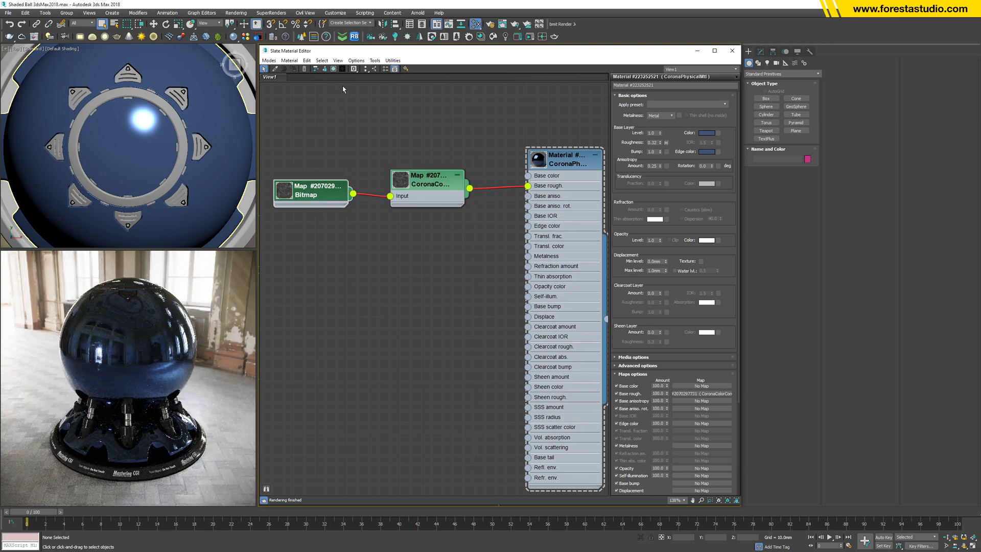
- Show the shaded map in the viewport and set the upper viewport to the camera view
{"action": "left_click", "coordinate": [335, 69]}
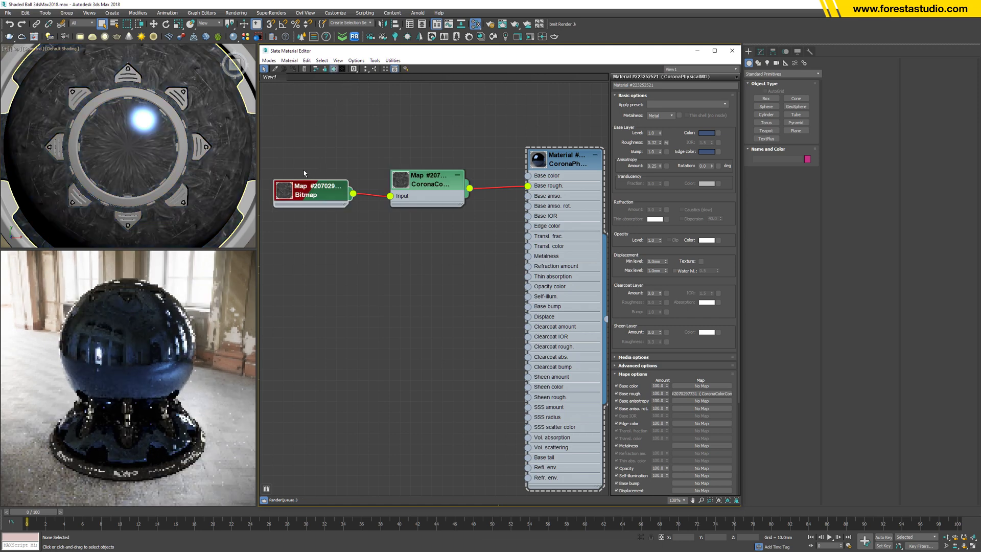
{"action": "left_click", "coordinate": [176, 165]}
{"action": "key", "text": "c"}
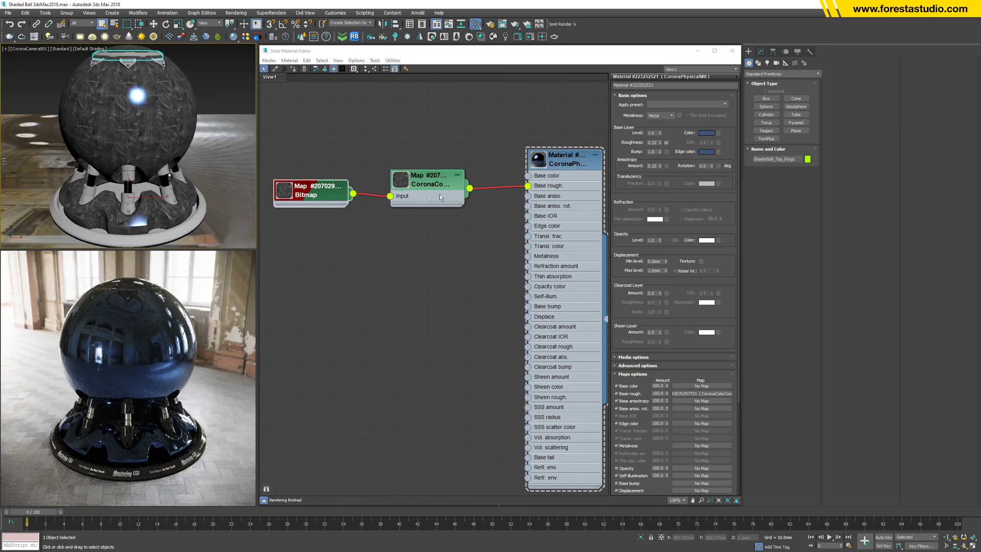
- Adjust the dirt bitmap's U/V tiling and U/V offsets to reposition its pattern
{"action": "double_click", "coordinate": [335, 194]}
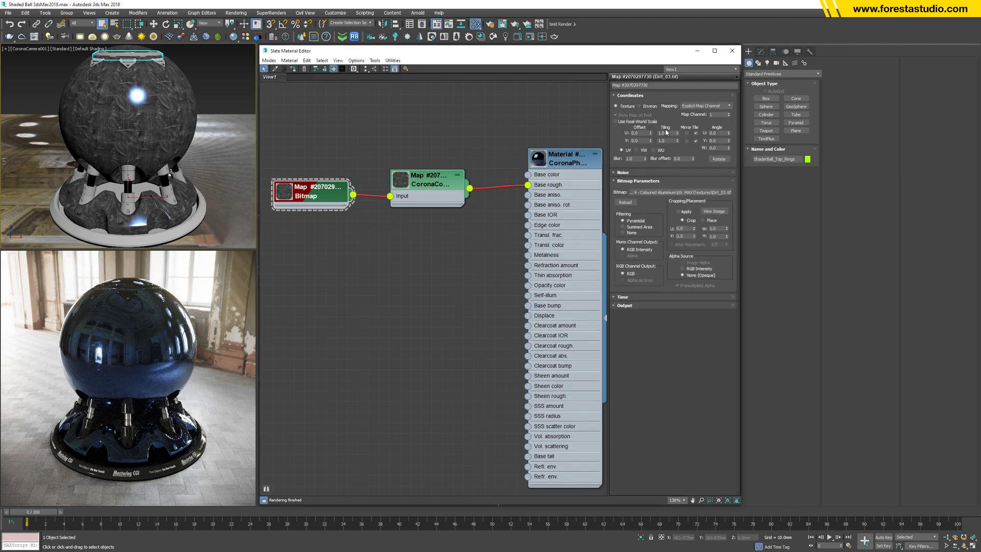
{"action": "double_click", "coordinate": [667, 133]}
{"action": "type", "text": "0.1"}
{"action": "key", "text": "Tab"}
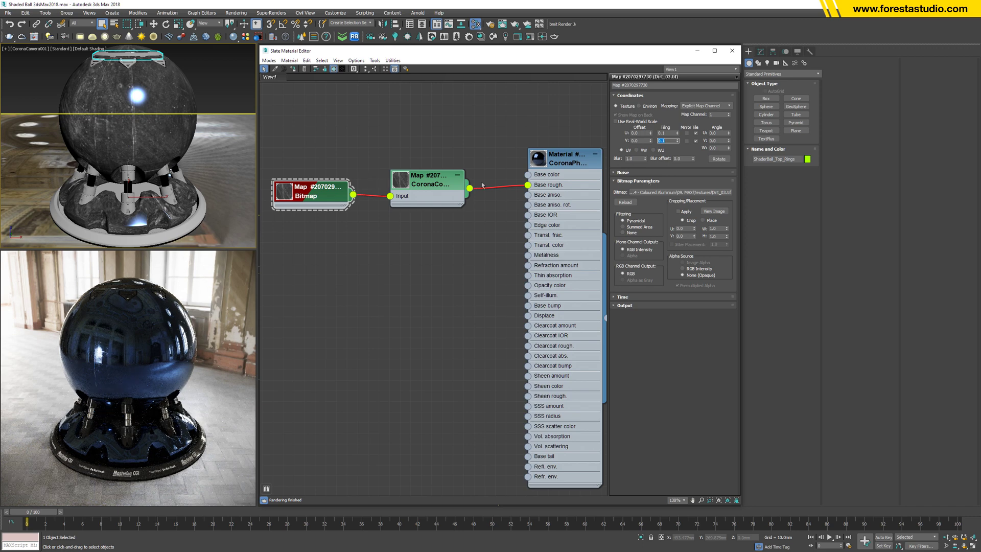
{"action": "type", "text": "0.1"}
{"action": "key", "text": "Return"}
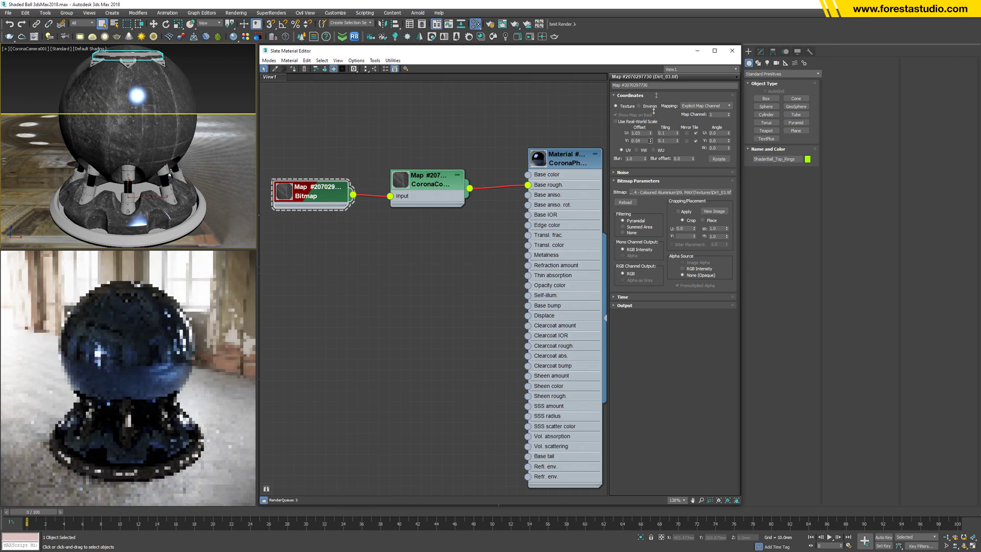
{"action": "left_click_drag", "start_coordinate": [652, 135], "coordinate": [650, 117]}
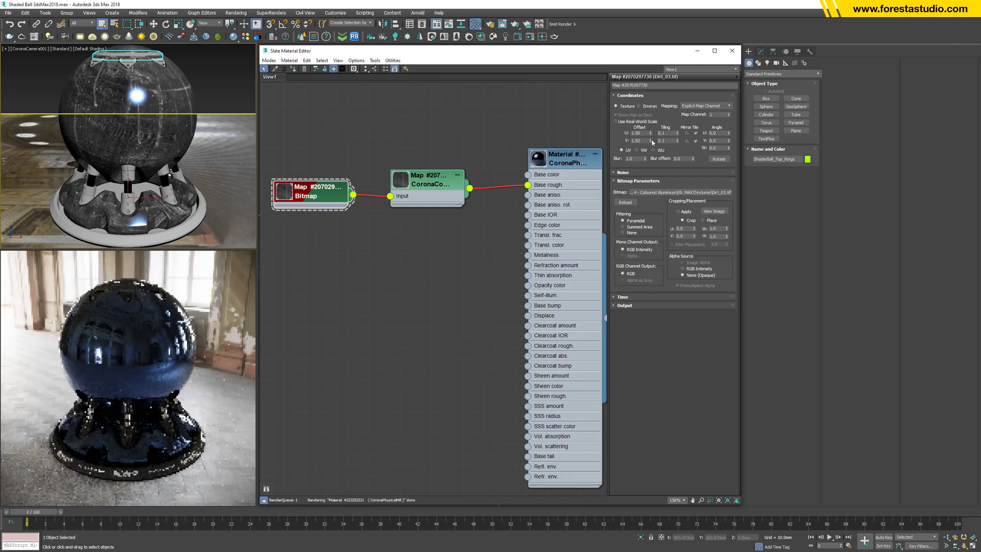
{"action": "left_click_drag", "start_coordinate": [651, 117], "coordinate": [648, 126]}
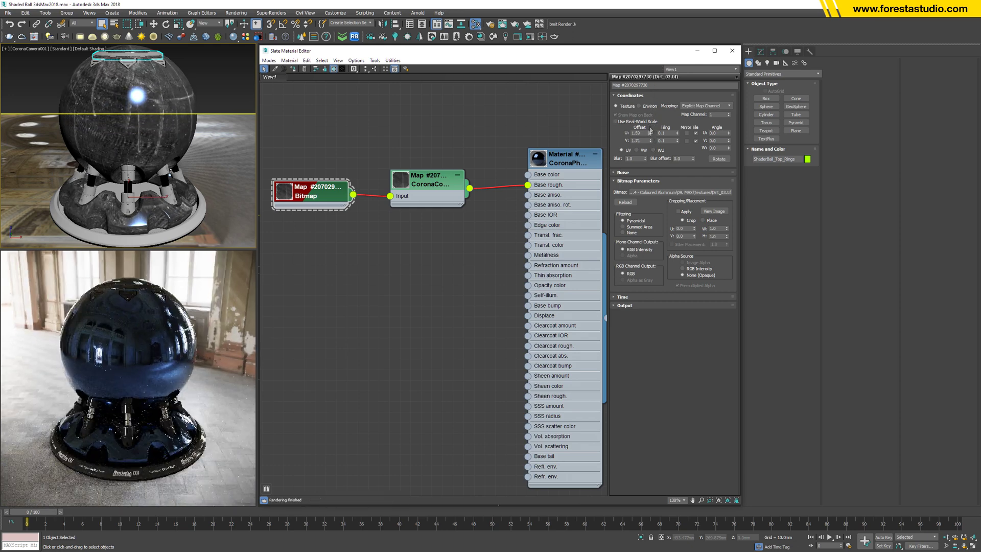
{"action": "left_click_drag", "start_coordinate": [649, 129], "coordinate": [650, 134]}
- Show the CoronaColorCorrect map's settings and select its Exposure value
{"action": "middle_click_drag", "start_coordinate": [384, 258], "coordinate": [447, 226]}
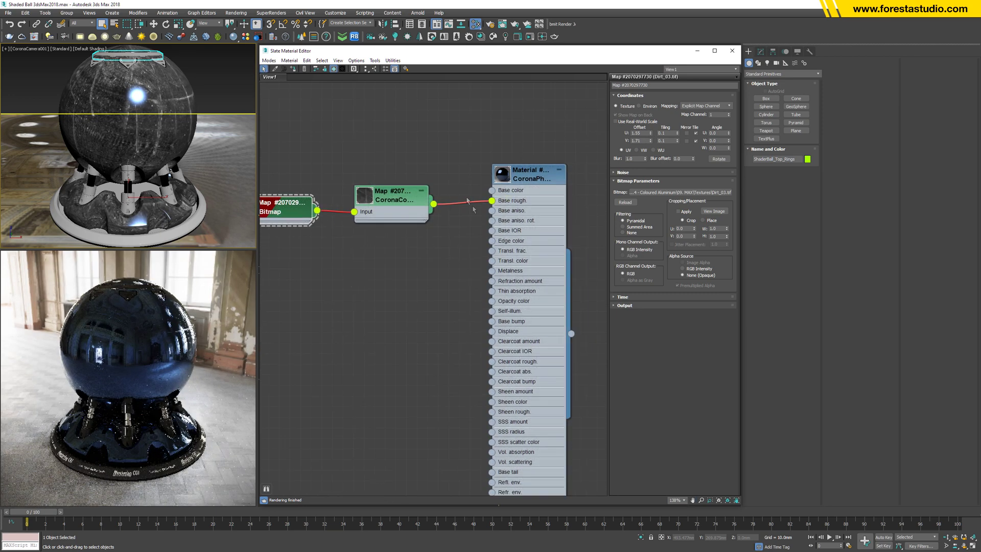
{"action": "left_click", "coordinate": [474, 170]}
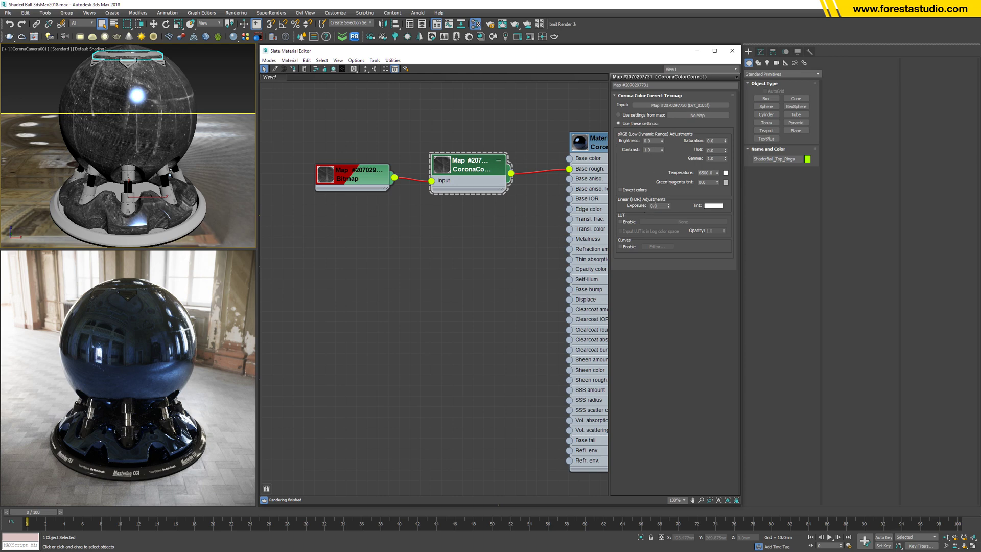
{"action": "double_click", "coordinate": [657, 206]}
{"action": "type", "text": "1"}
- Commit a higher Exposure value on the CoronaColorCorrect map
{"action": "key", "text": "Return"}
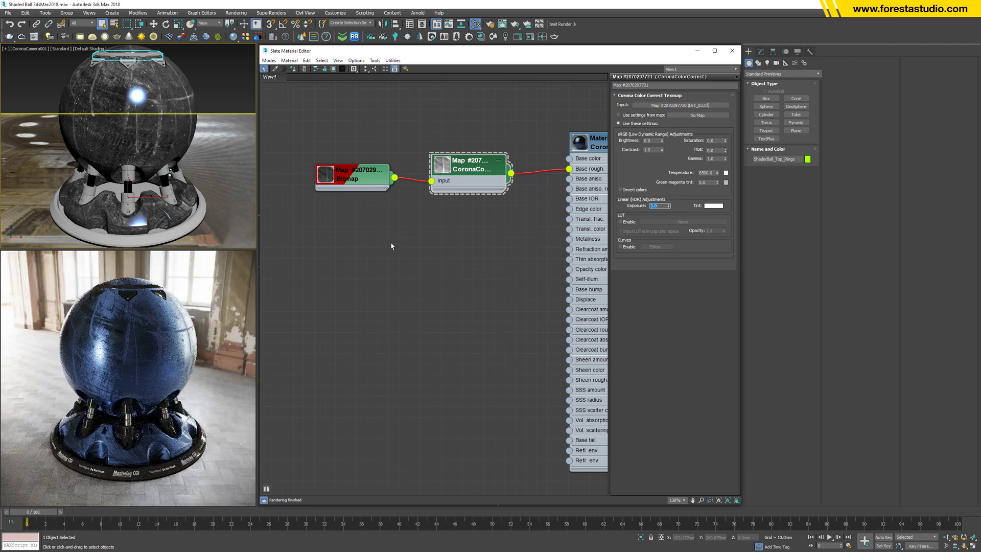
{"action": "middle_click_drag", "start_coordinate": [395, 246], "coordinate": [352, 285]}
- Set the CoronaPhysicalMtl's Base rough. map amount to 15
{"action": "left_click", "coordinate": [560, 190]}
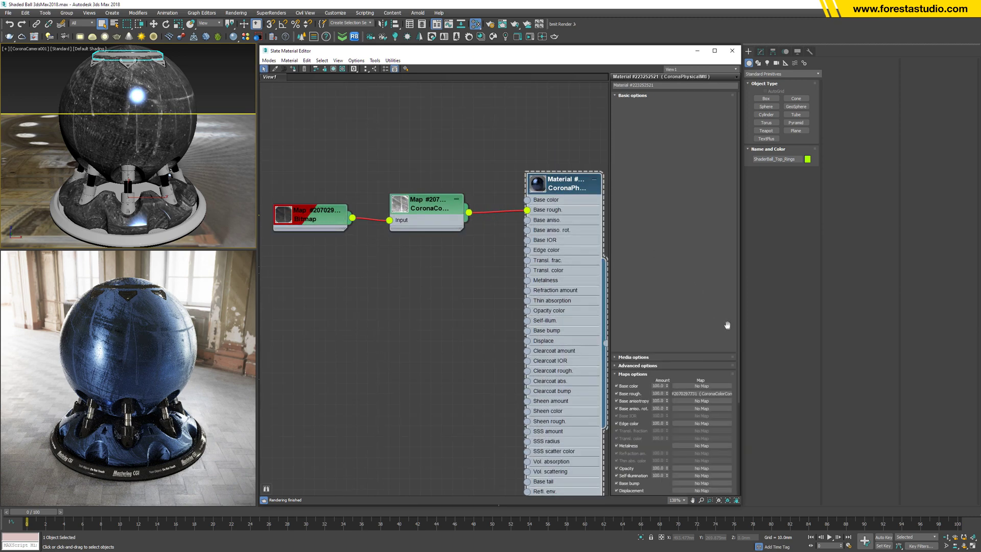
{"action": "double_click", "coordinate": [659, 272]}
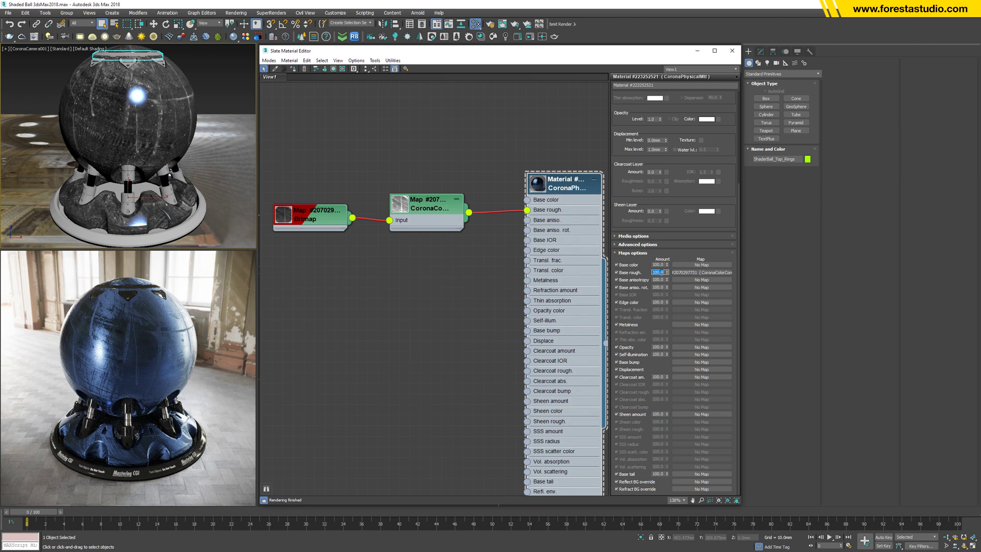
{"action": "type", "text": "50"}
{"action": "key", "text": "Return"}
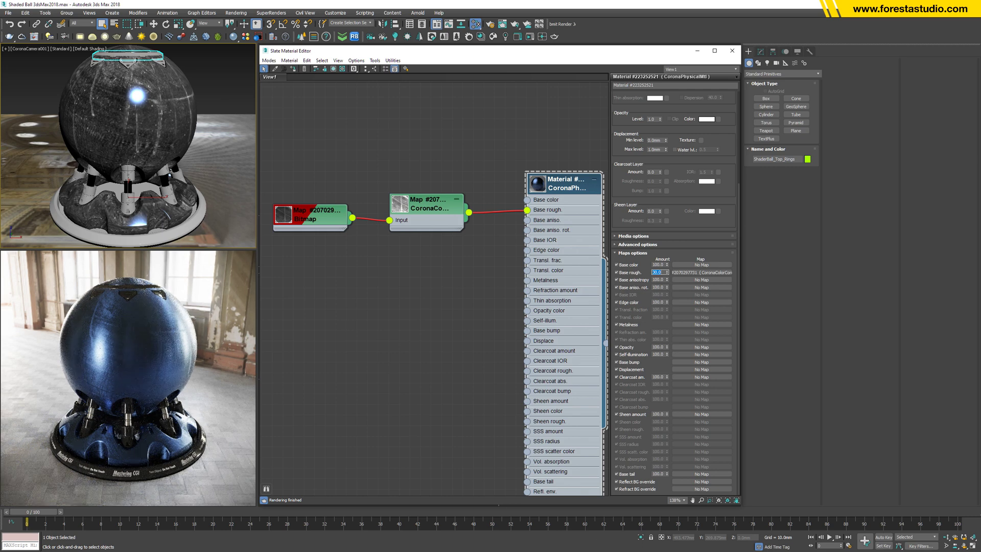
{"action": "type", "text": "20"}
{"action": "key", "text": "Return"}
{"action": "key", "text": "Return"}
{"action": "scroll", "coordinate": [417, 253], "scroll_direction": "down", "scroll_amount": 1}
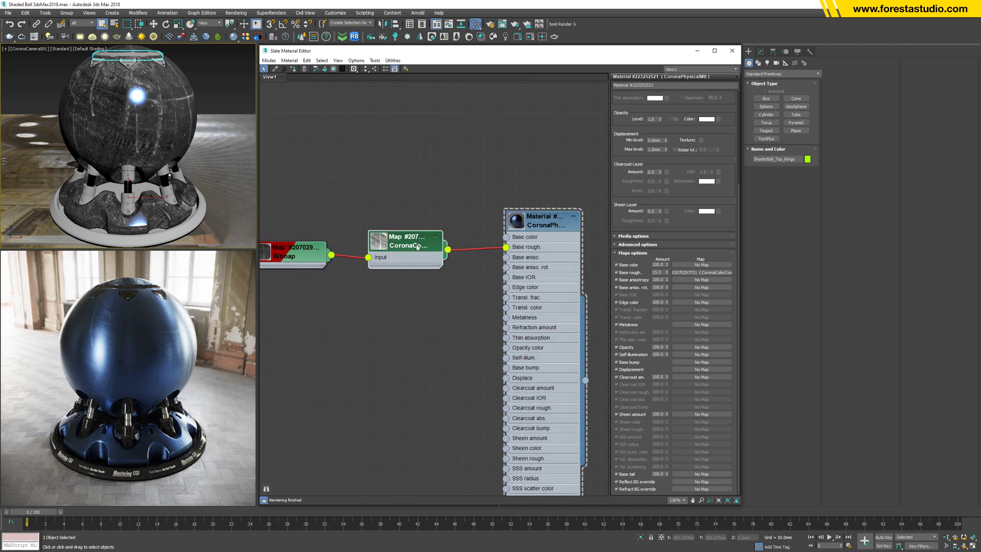
- Set the CoronaColorCorrect node's Contrast value to 10
{"action": "double_click", "coordinate": [406, 244]}
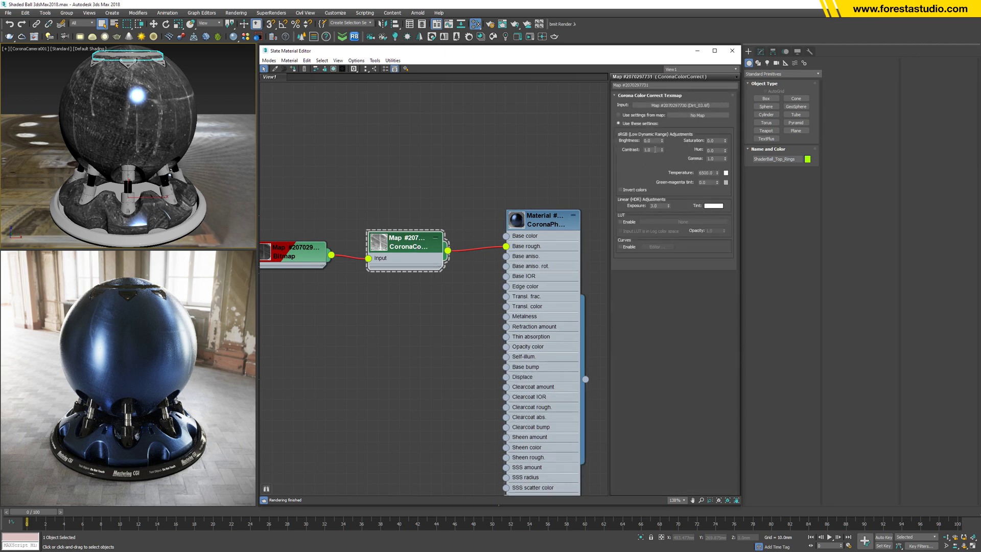
{"action": "double_click", "coordinate": [651, 149]}
{"action": "type", "text": "0"}
{"action": "key", "text": "Return"}
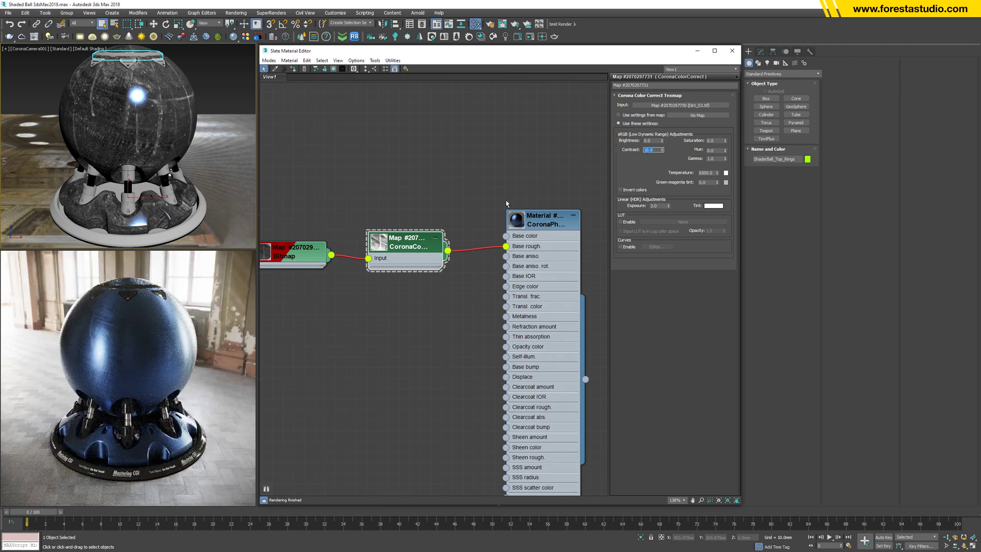
{"action": "middle_click_drag", "start_coordinate": [506, 203], "coordinate": [501, 236]}
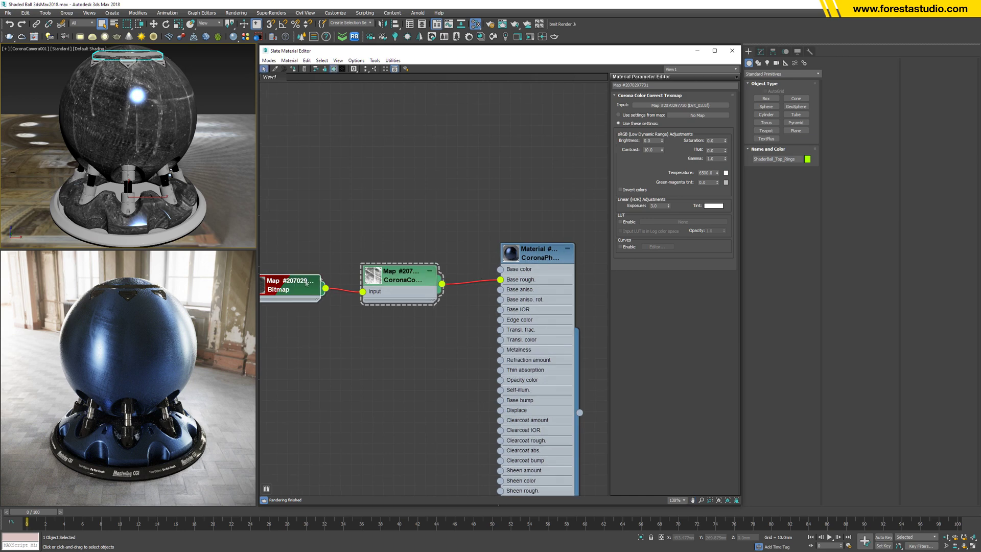
- Shift the dirt bitmap's V and U offsets to move the pattern on the shader ball
{"action": "left_click_drag", "start_coordinate": [651, 141], "coordinate": [649, 150]}
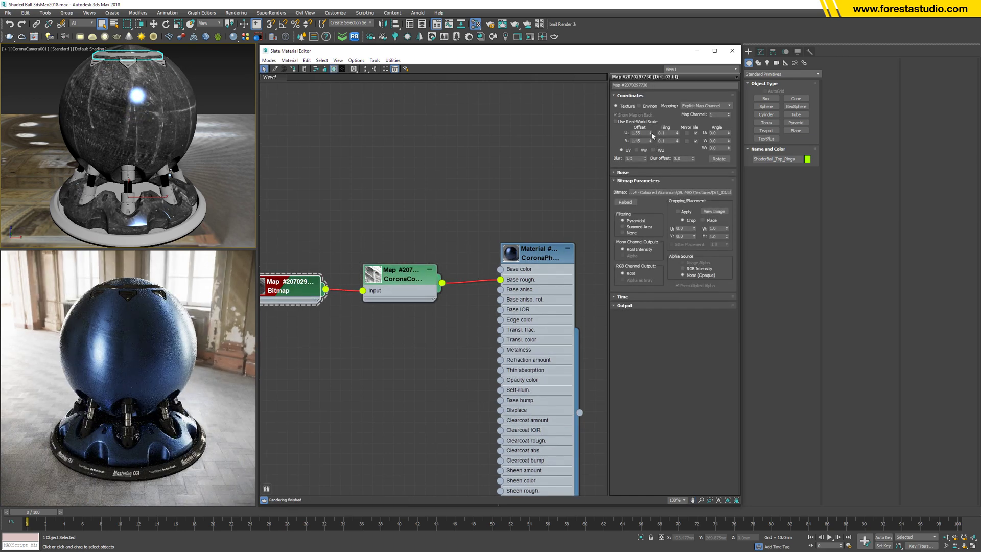
{"action": "left_click_drag", "start_coordinate": [652, 132], "coordinate": [653, 130]}
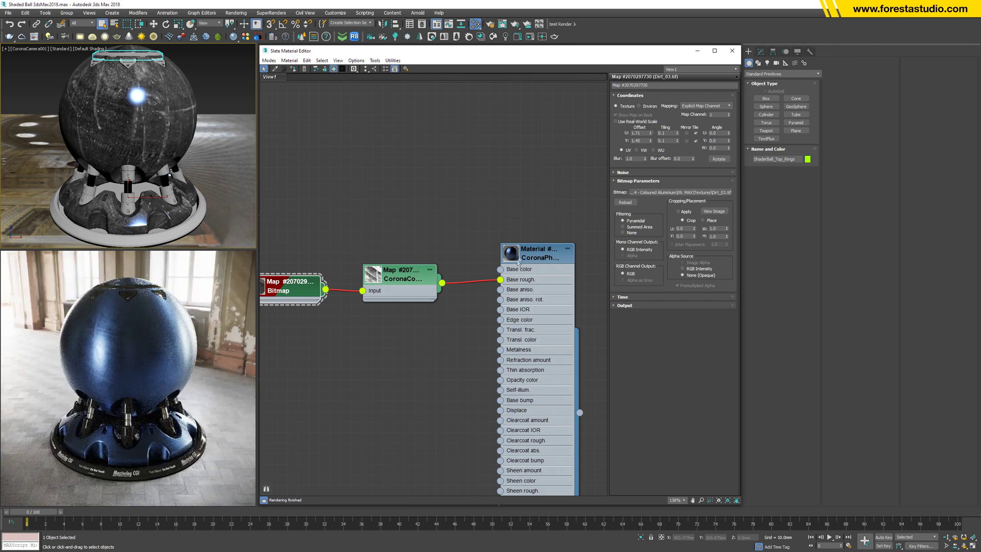
{"action": "left_click", "coordinate": [541, 255]}
- Set the CoronaPhysicalMtl base roughness map amount to 30
{"action": "double_click", "coordinate": [540, 255]}
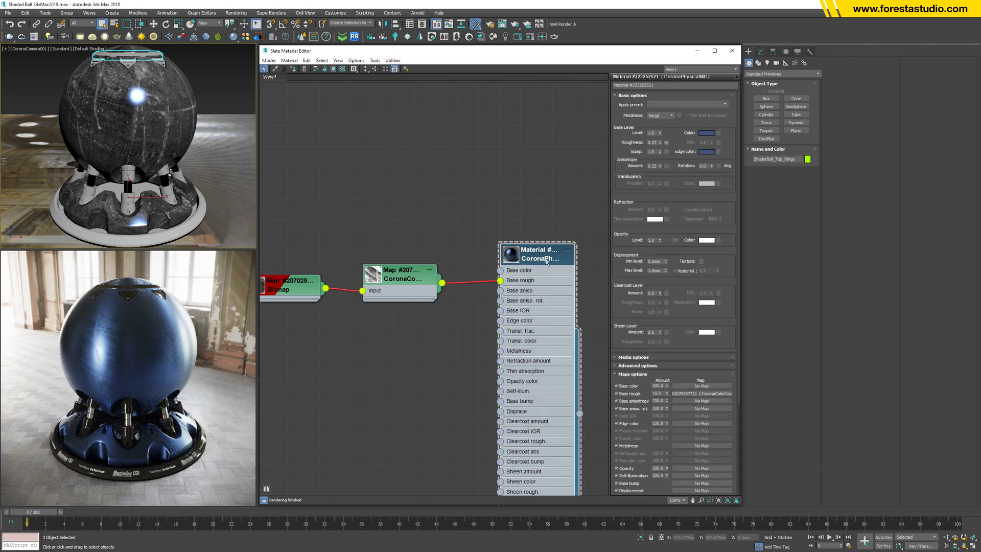
{"action": "left_click", "coordinate": [660, 394]}
{"action": "type", "text": "30"}
{"action": "key", "text": "Return"}
{"action": "double_click", "coordinate": [406, 286]}
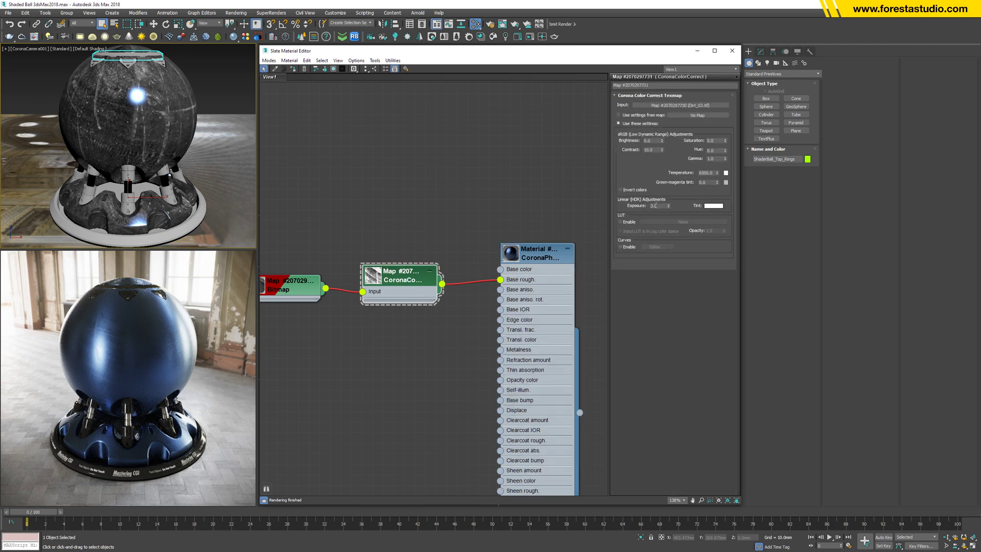
- Change the CoronaColorCorrect exposure to 2, then settle it at 1
{"action": "double_click", "coordinate": [655, 206]}
{"action": "type", "text": "4"}
{"action": "key", "text": "Return"}
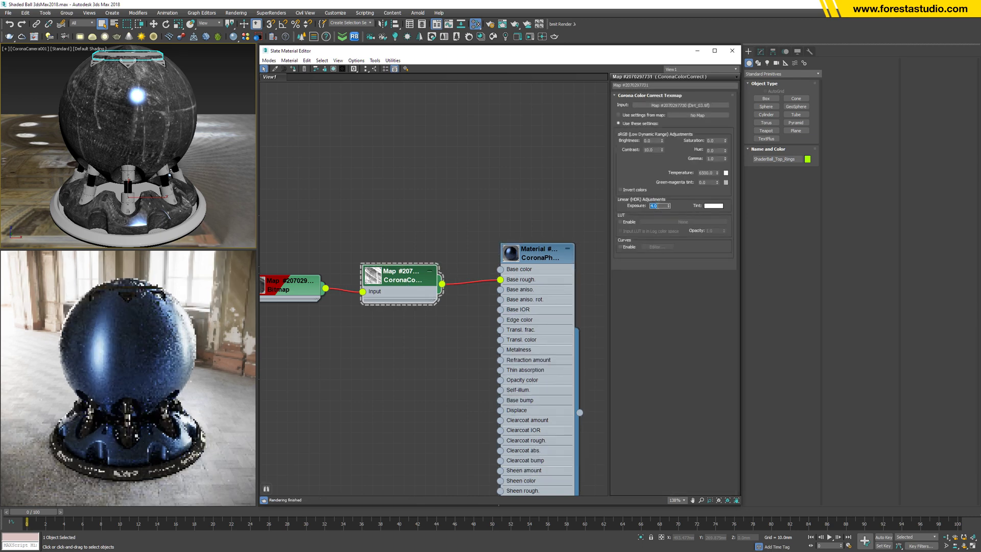
{"action": "type", "text": "2"}
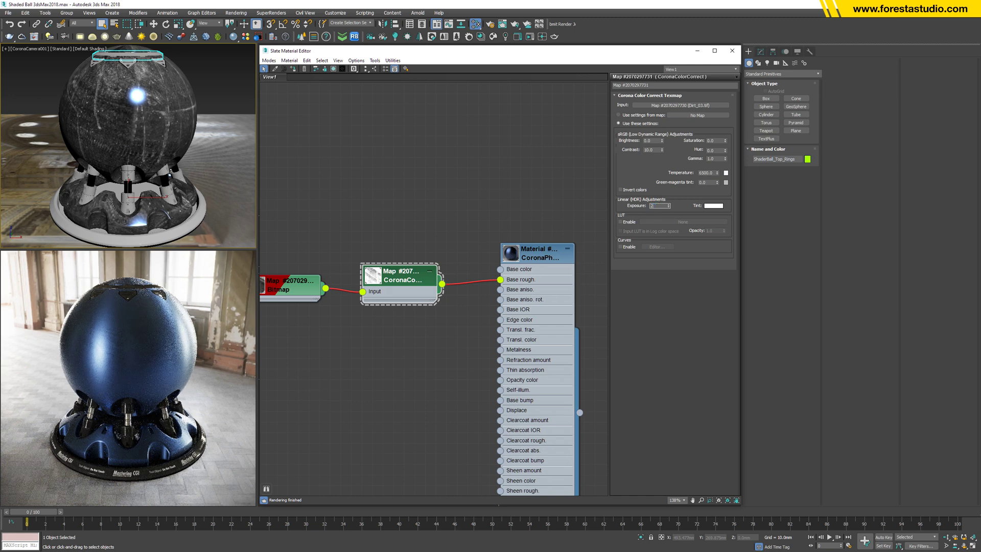
{"action": "key", "text": "Return"}
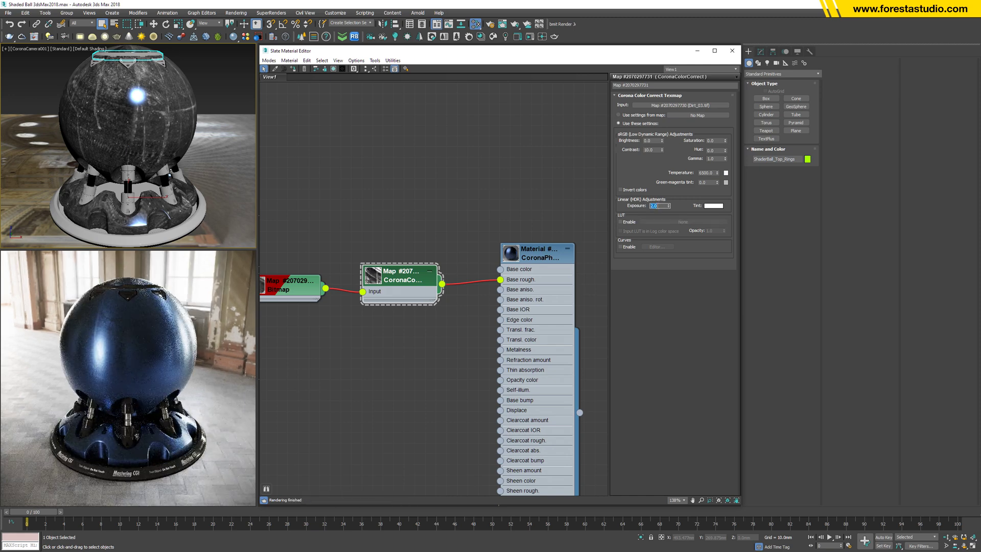
{"action": "type", "text": "1"}
{"action": "key", "text": "Return"}
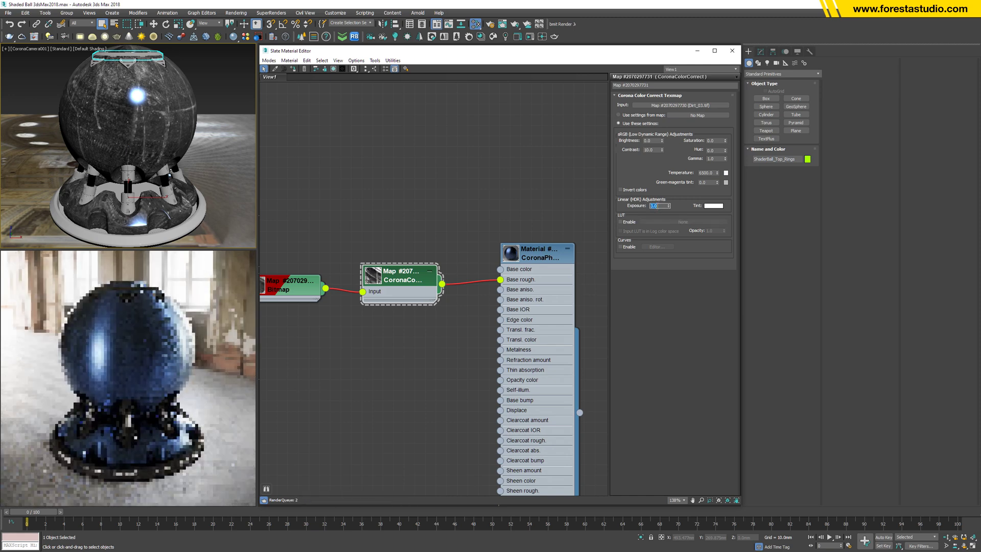